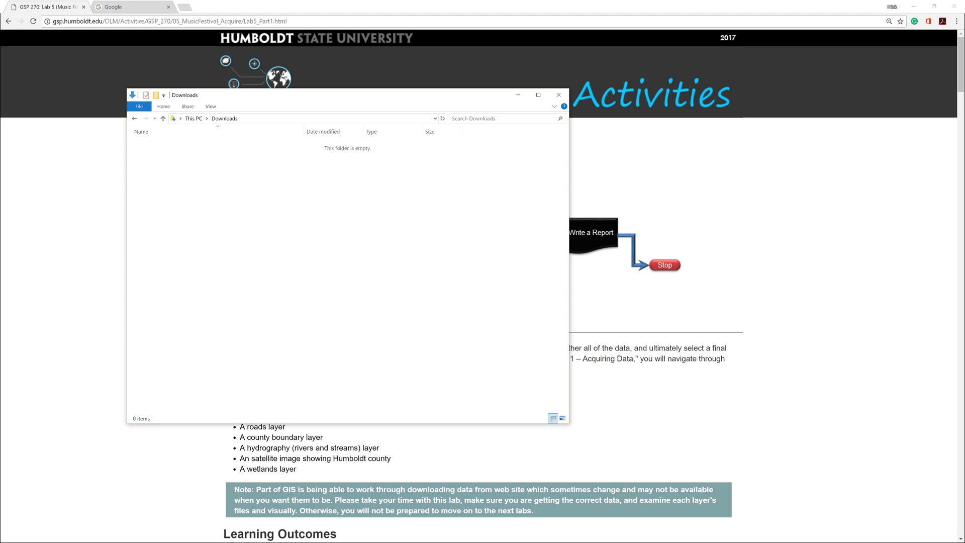
# Step: Create a MusicFestival1 folder in Downloads and go into it
pyautogui.click(155, 95)
pyautogui.write('Music')
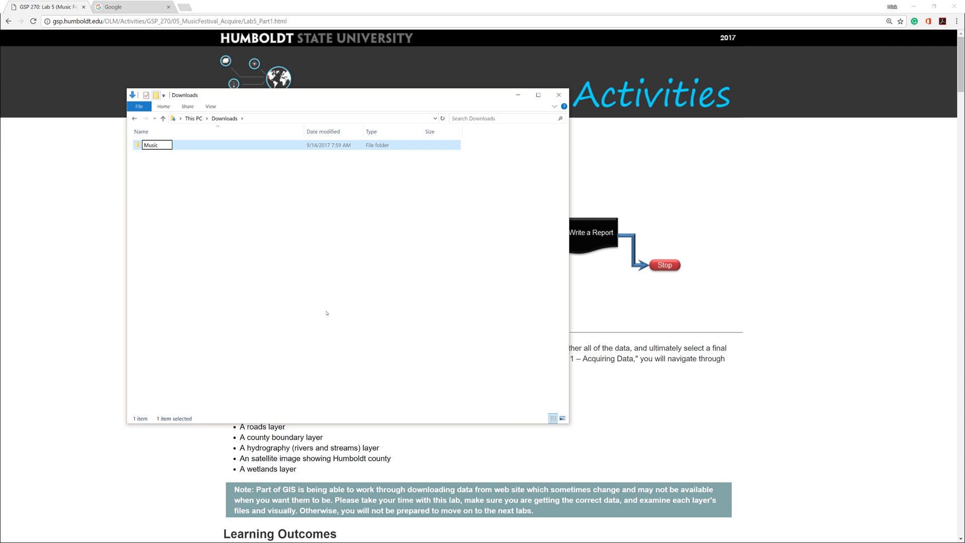
pyautogui.write('Festival1')
pyautogui.click(197, 187)
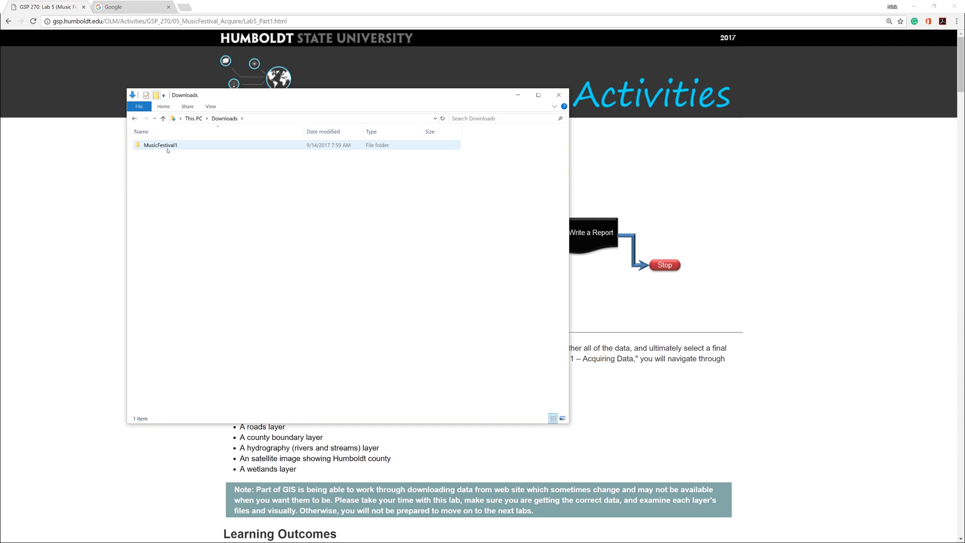
pyautogui.doubleClick(167, 145)
# Step: Create original, working and final subfolders inside MusicFestival1
pyautogui.hotkey('ctrl', 'shift', 'n')
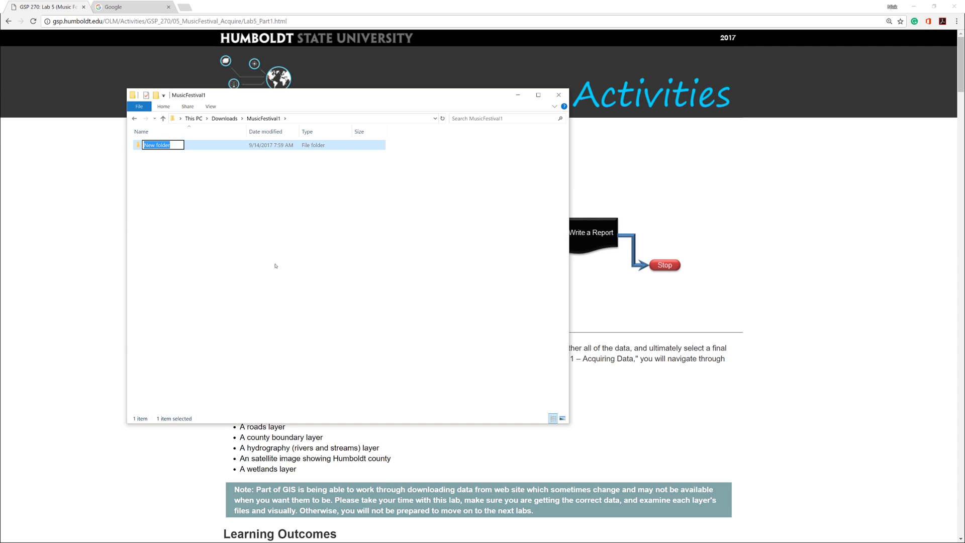
pyautogui.write('original')
pyautogui.click(155, 96)
pyautogui.write('w')
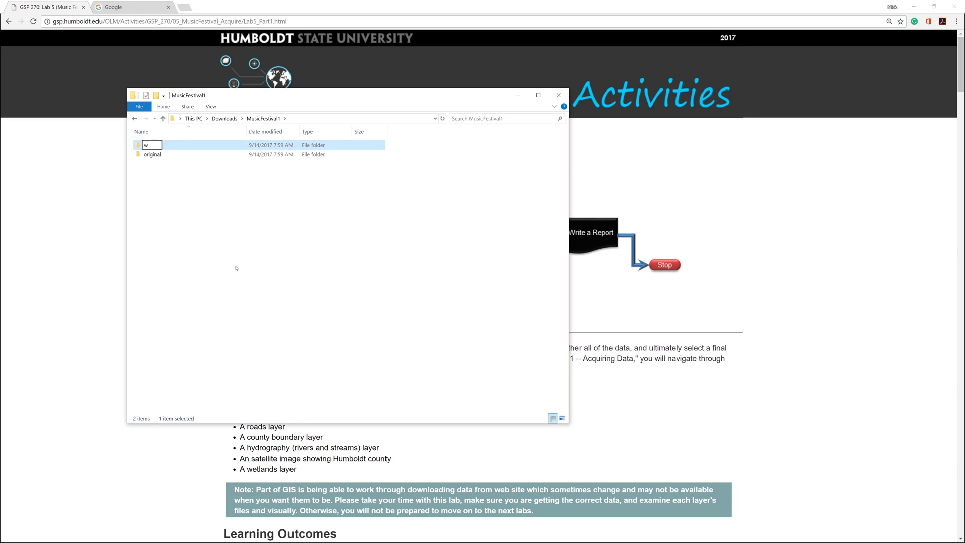
pyautogui.write('orking')
pyautogui.press('Return')
pyautogui.hotkey('ctrl', 'shift', 'n')
pyautogui.write('final')
pyautogui.click(245, 291)
# Step: Close the folder window and search Google for 'humboldt county gis data download'
pyautogui.hotkey('alt', 'F4')
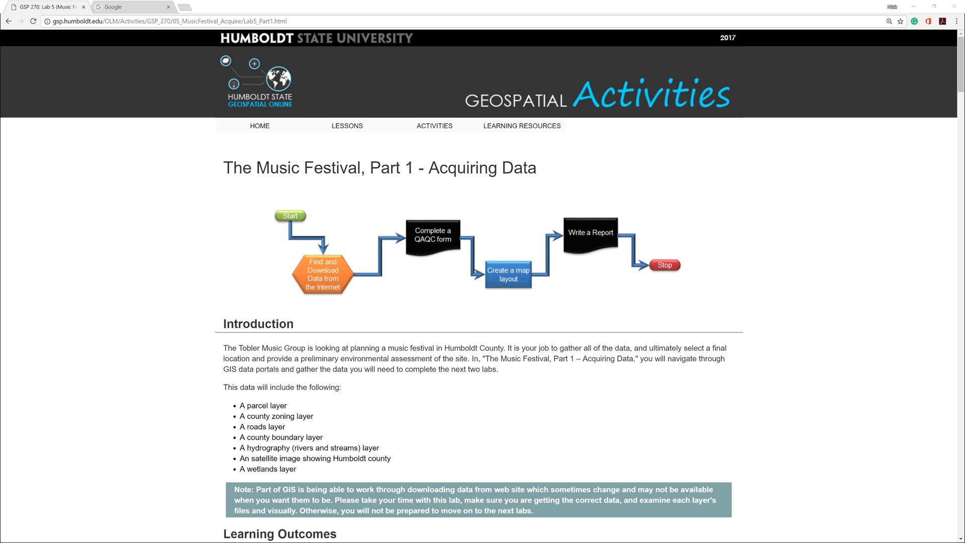
pyautogui.click(147, 6)
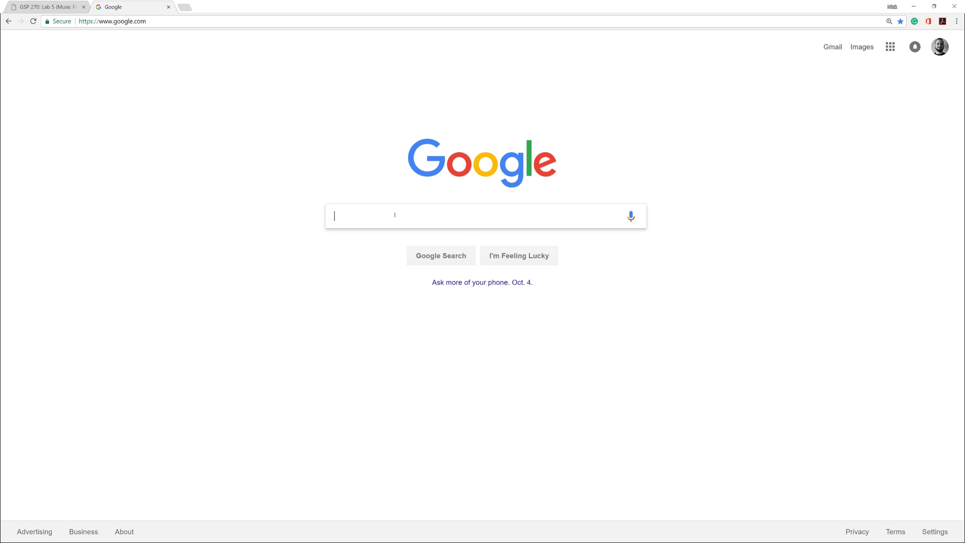
pyautogui.write('humbol')
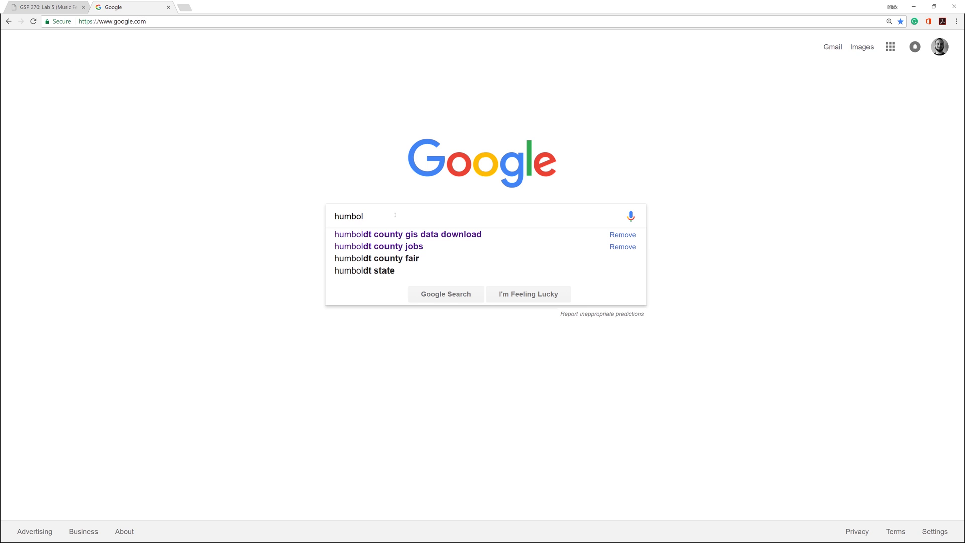
pyautogui.click(424, 237)
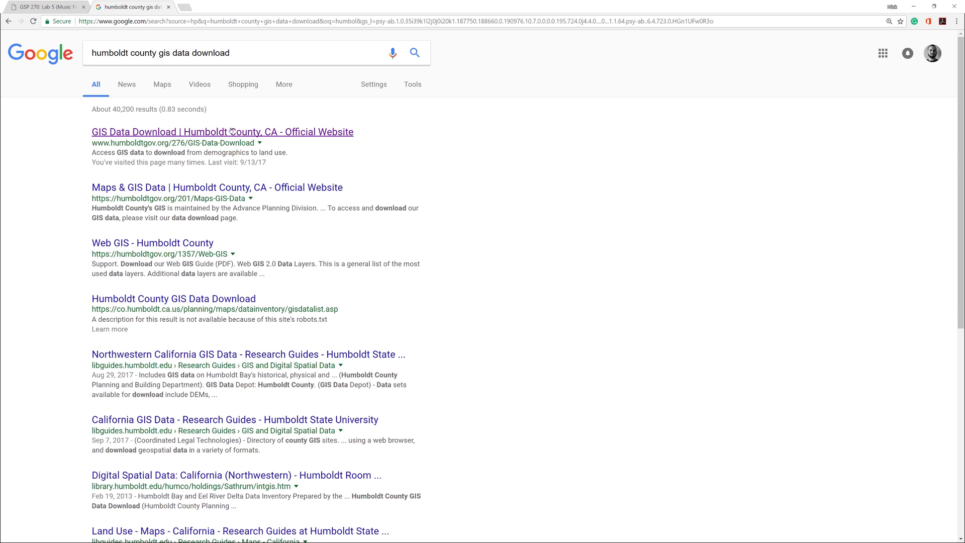
# Step: Open the Humboldt County GIS Data Download result and highlight the State Plane Zone 1 projection sentence
pyautogui.click(253, 132)
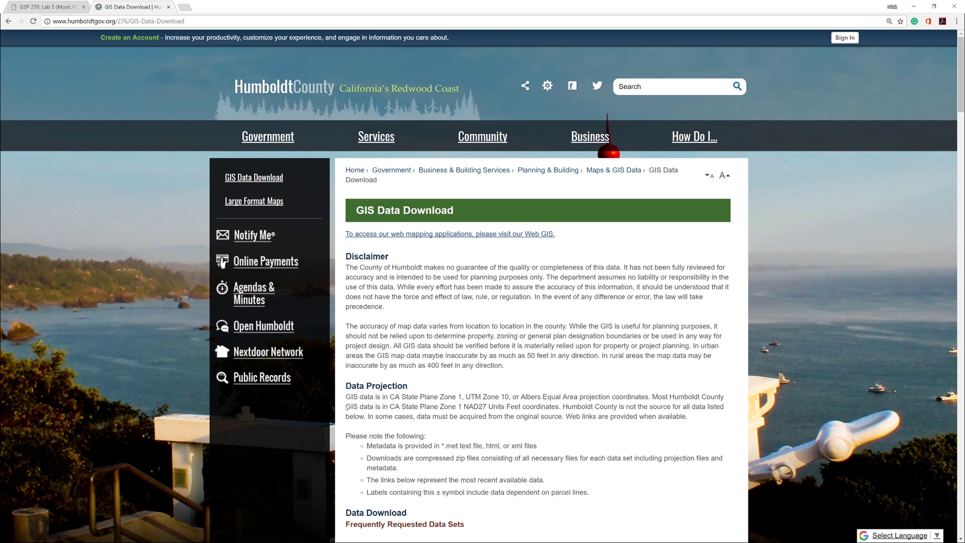
pyautogui.moveTo(346, 406); pyautogui.dragTo(421, 406)
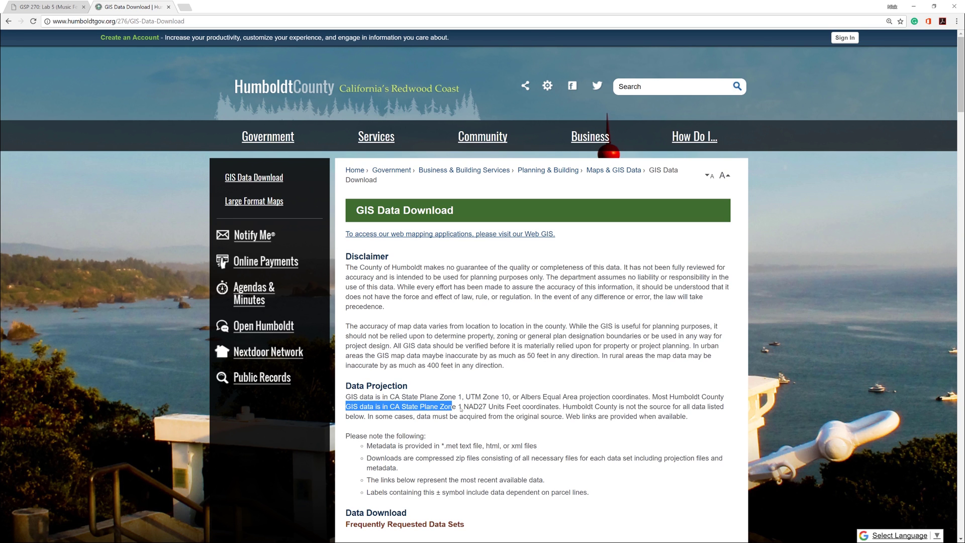
pyautogui.moveTo(421, 406); pyautogui.dragTo(564, 408)
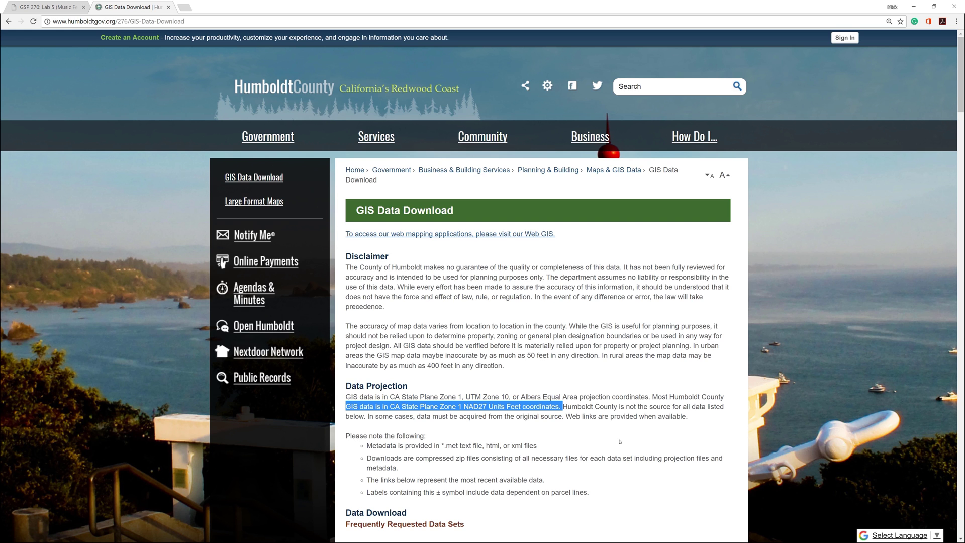
pyautogui.click(620, 442)
pyautogui.scroll(-2, 620, 442)
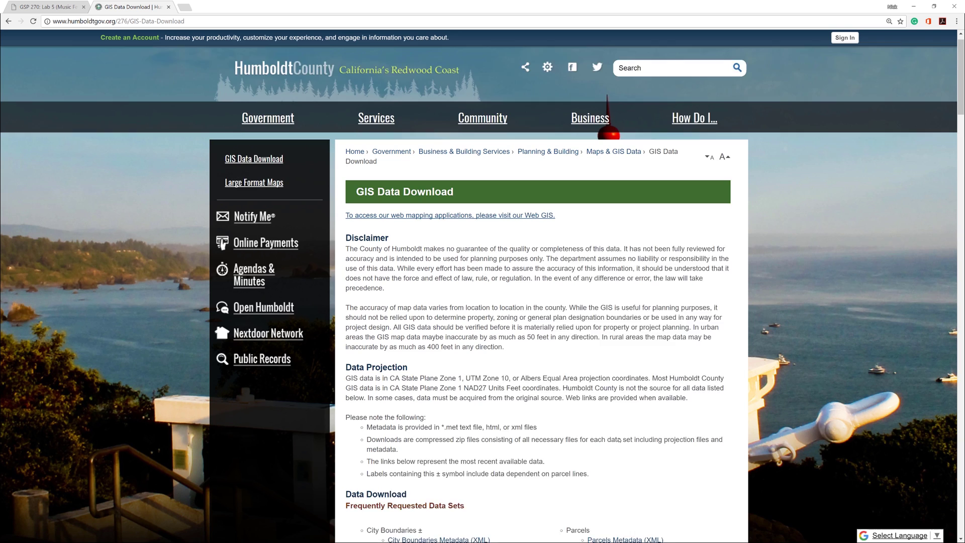
pyautogui.scroll(-1, 615, 426)
pyautogui.scroll(-1, 610, 414)
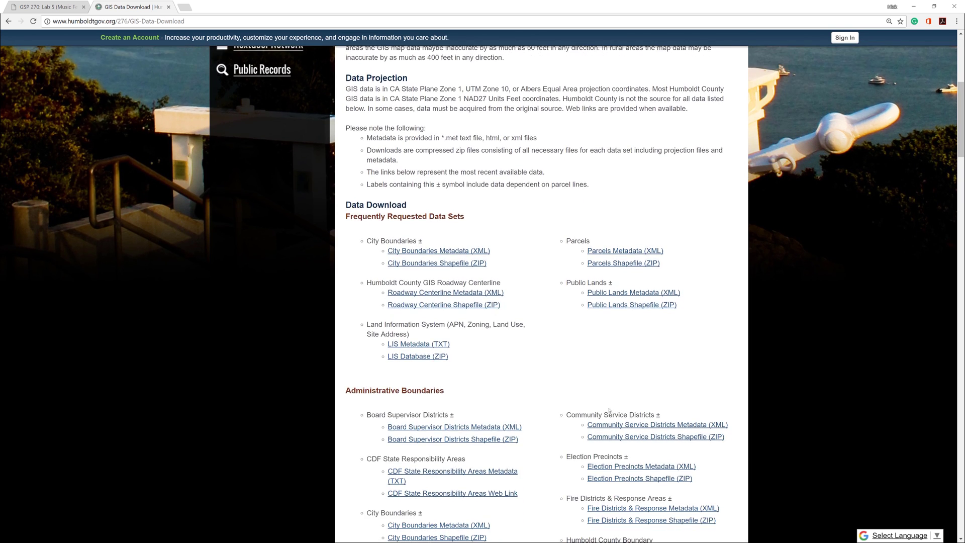
pyautogui.scroll(-1, 610, 413)
pyautogui.scroll(-1, 611, 412)
pyautogui.scroll(-1, 610, 411)
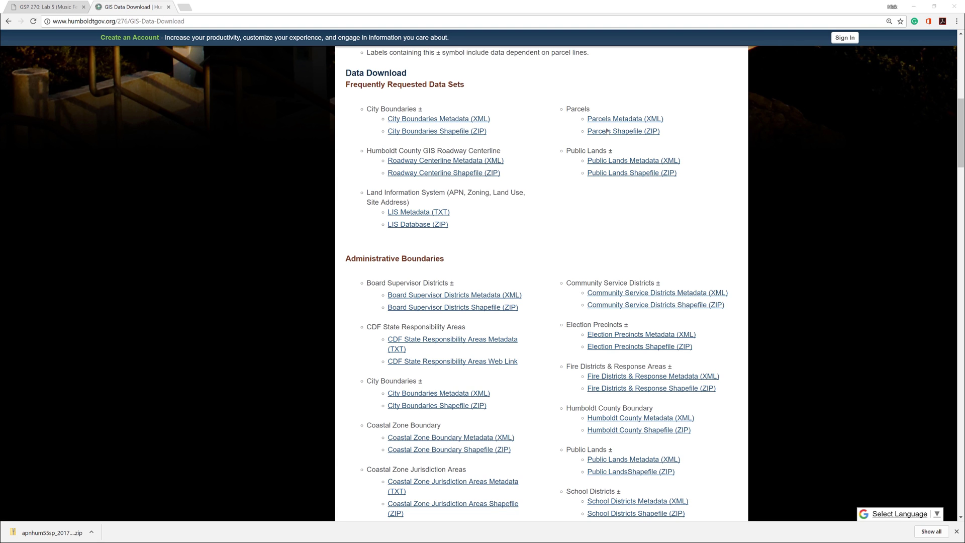
# Step: Save the Parcels Shapefile ZIP into MusicFestival1 > original
pyautogui.rightClick(608, 131)
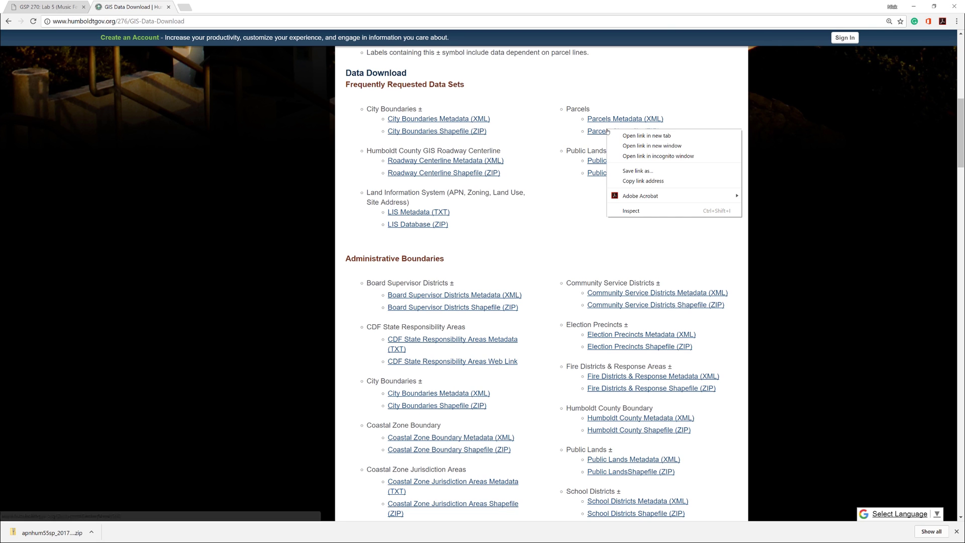
pyautogui.click(643, 172)
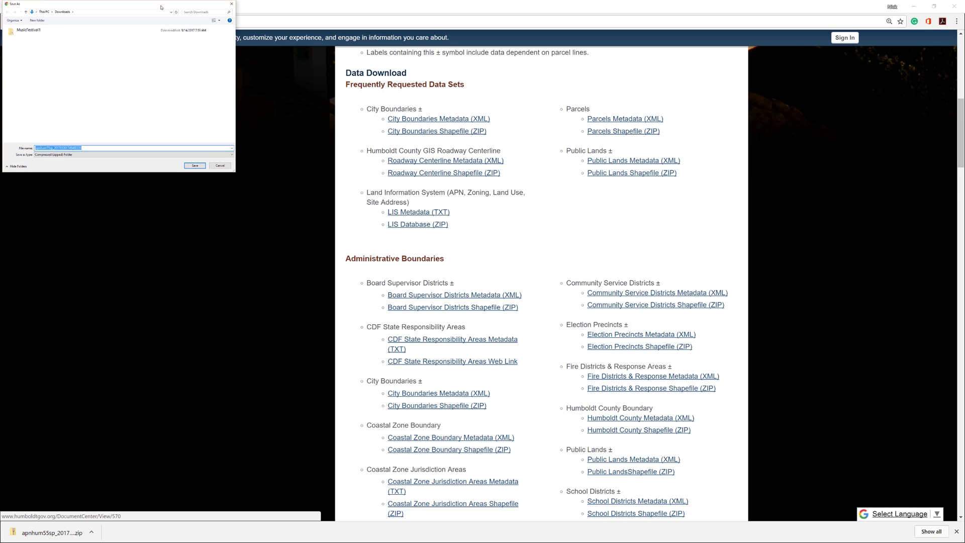
pyautogui.doubleClick(28, 29)
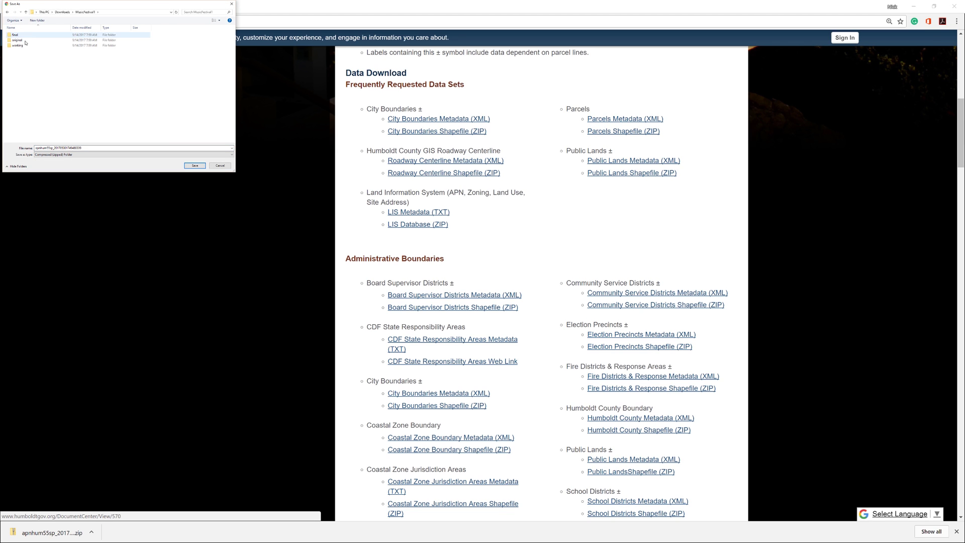
pyautogui.doubleClick(25, 40)
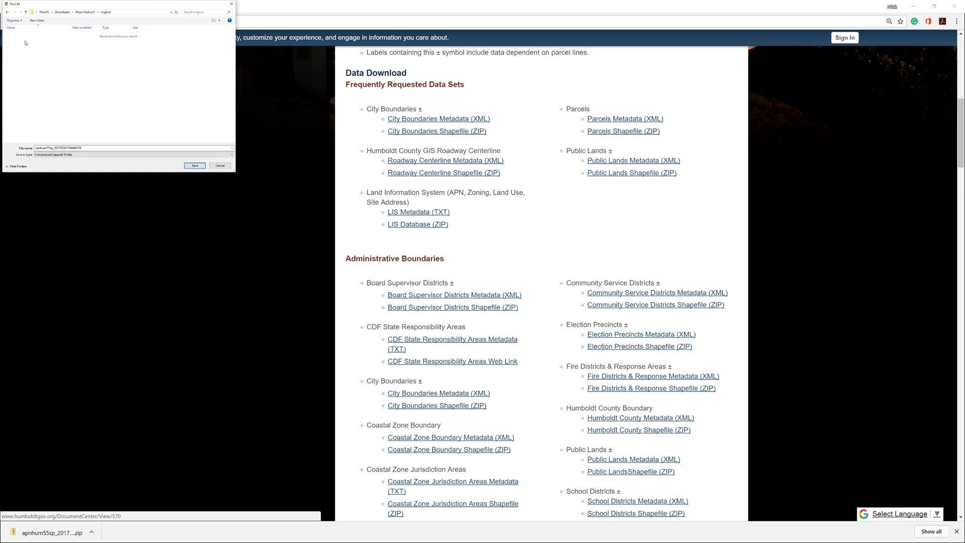
pyautogui.click(192, 166)
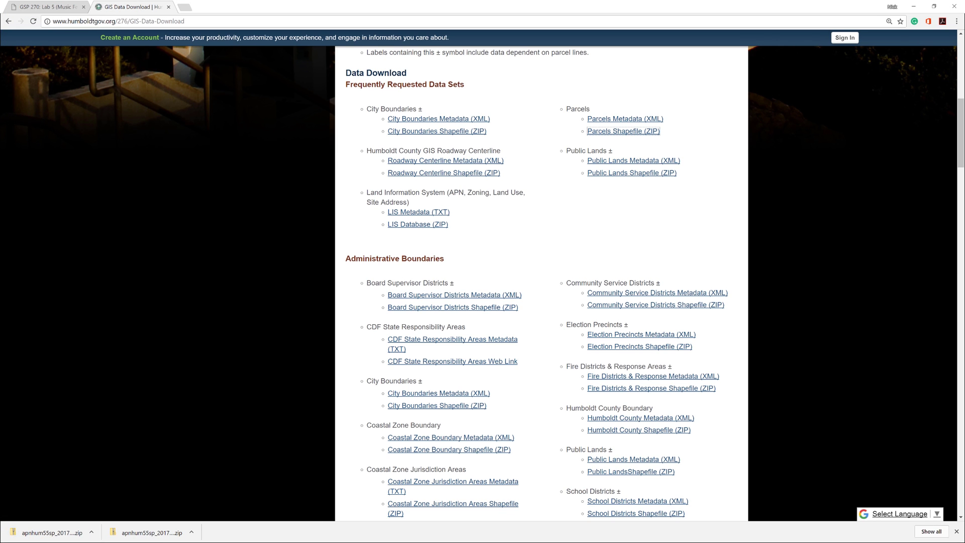
# Step: Save the Roadway Centerline and Humboldt County boundary shapefile ZIPs into original
pyautogui.rightClick(426, 175)
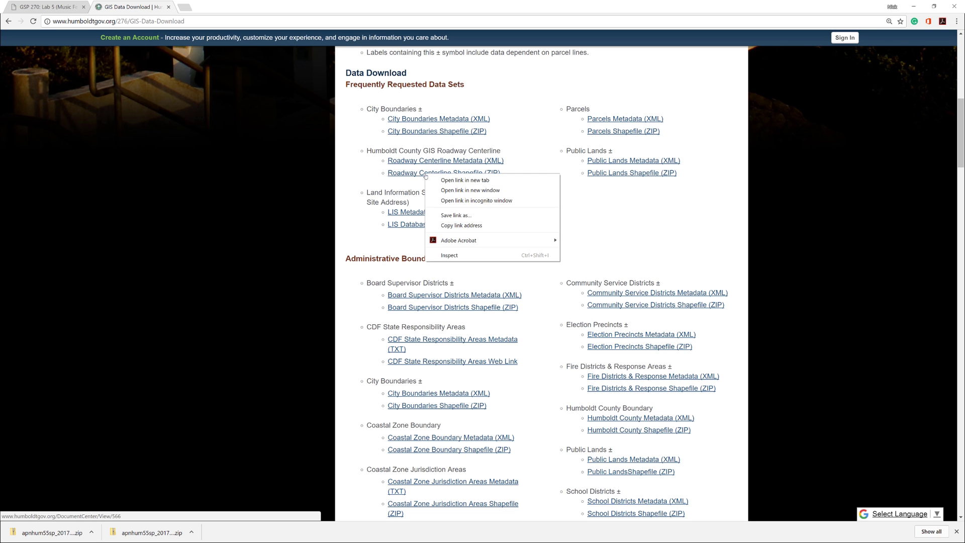
pyautogui.click(455, 217)
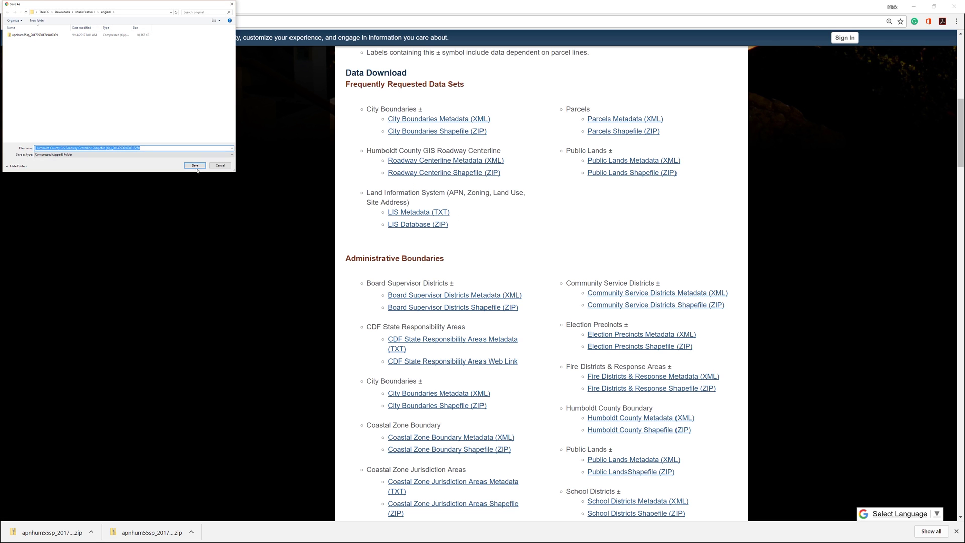
pyautogui.click(196, 167)
pyautogui.scroll(-1, 527, 242)
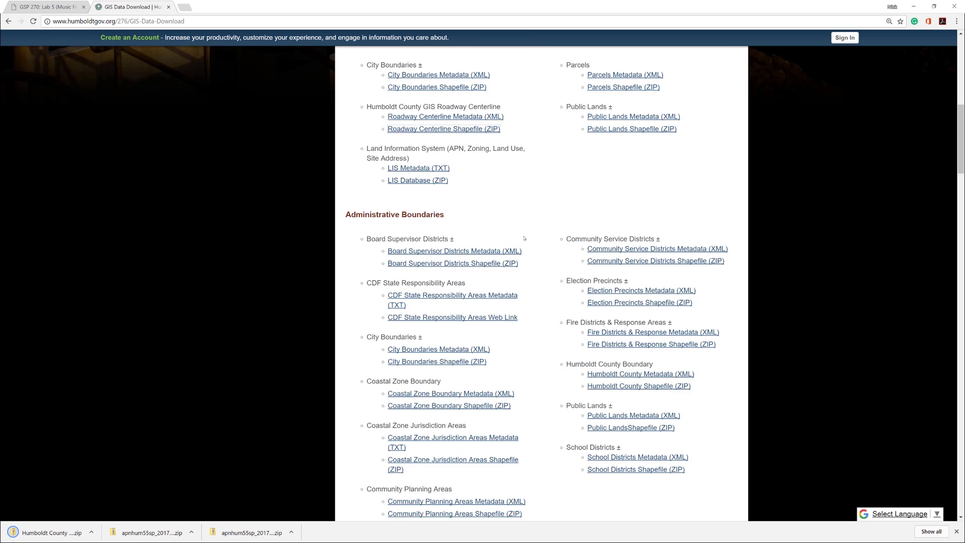
pyautogui.scroll(-2, 525, 239)
pyautogui.scroll(-1, 521, 229)
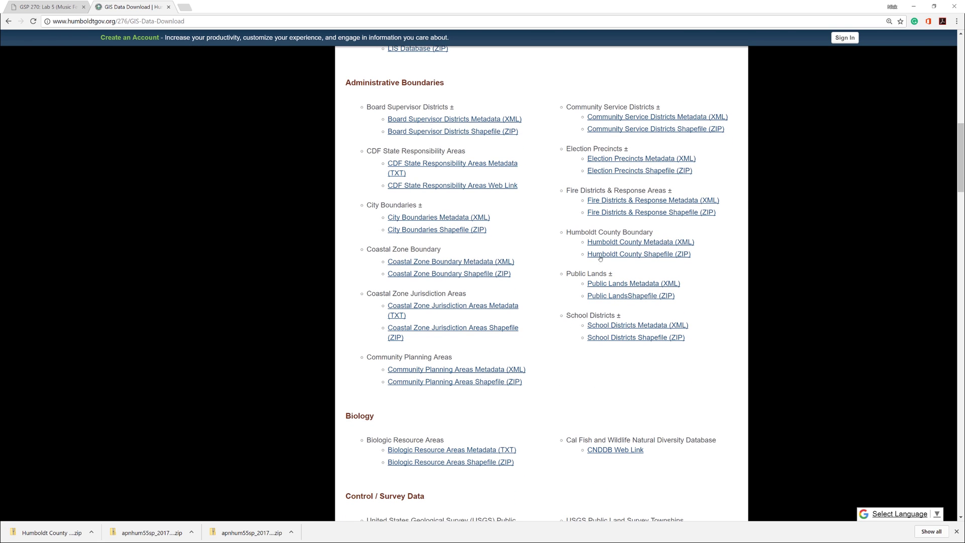
pyautogui.rightClick(604, 256)
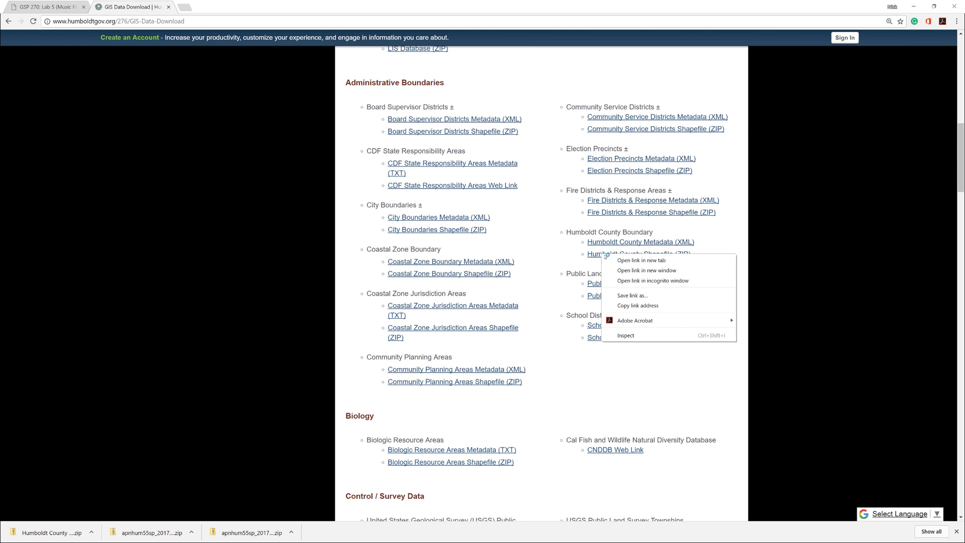
pyautogui.click(636, 293)
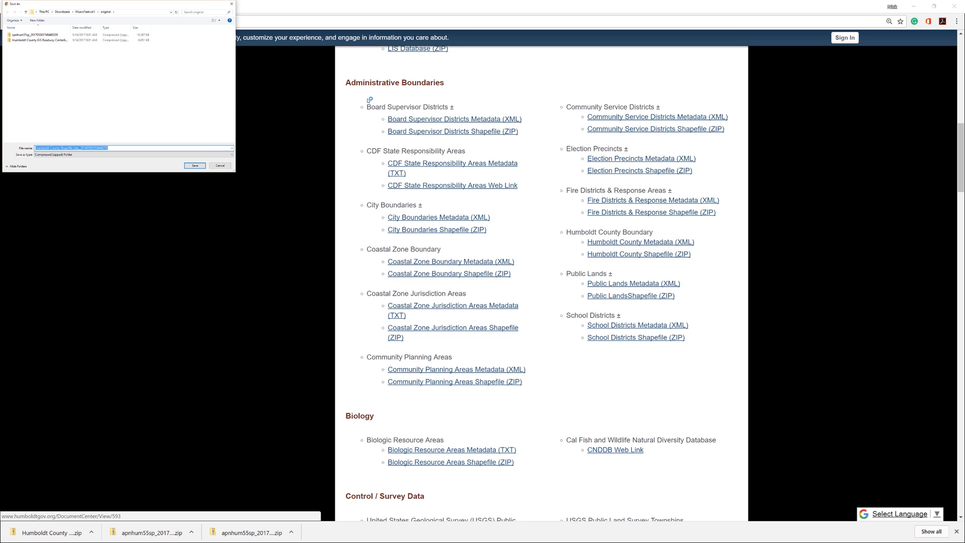
pyautogui.click(195, 167)
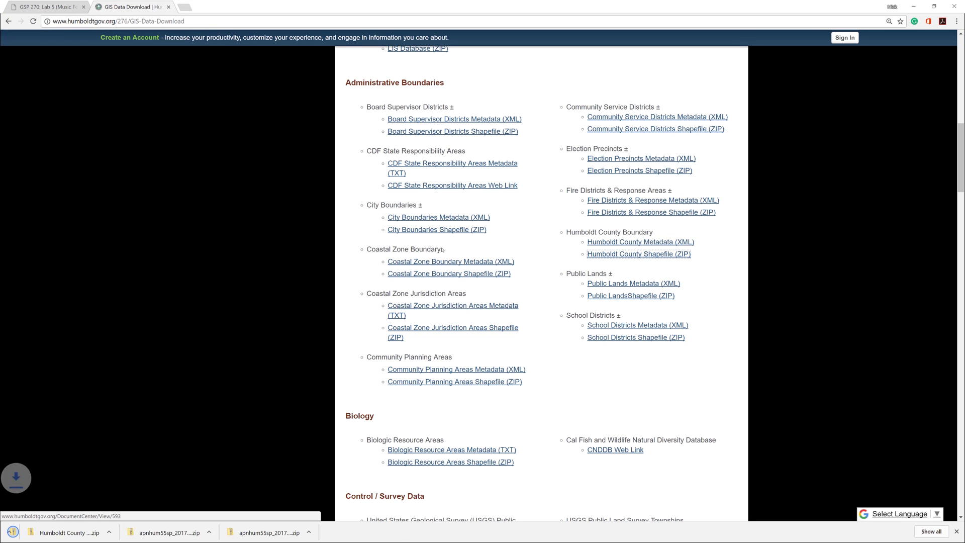
pyautogui.scroll(-1, 545, 248)
pyautogui.scroll(-2, 542, 237)
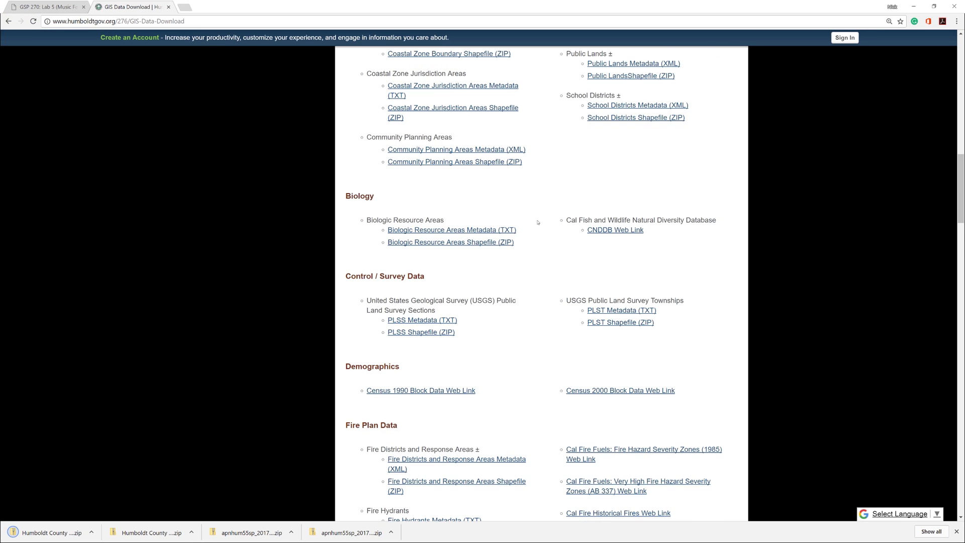
pyautogui.scroll(-3, 537, 226)
pyautogui.scroll(-3, 532, 210)
pyautogui.scroll(-3, 532, 211)
pyautogui.scroll(-3, 531, 211)
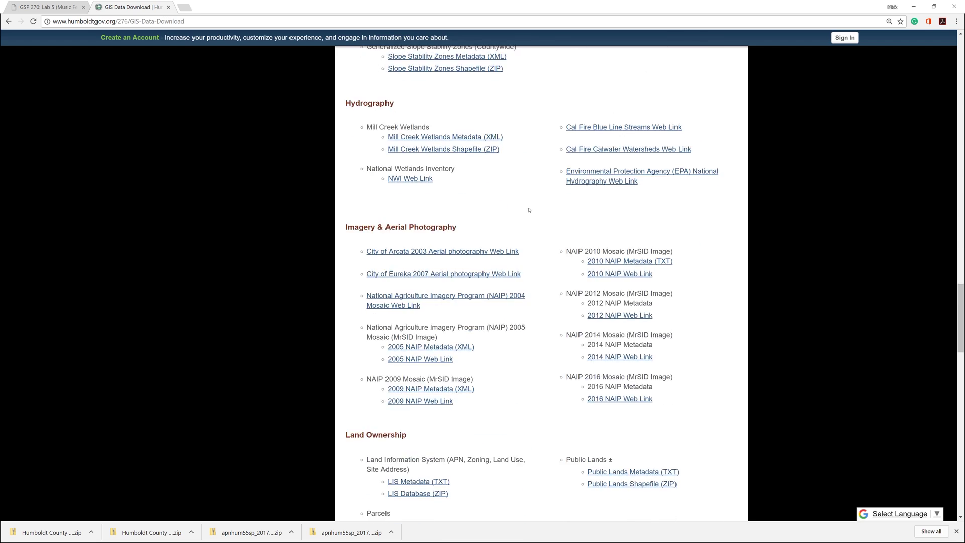
pyautogui.scroll(-3, 530, 211)
pyautogui.scroll(-2, 529, 211)
# Step: Save the Zoning Shapefile ZIP into the original folder
pyautogui.rightClick(606, 265)
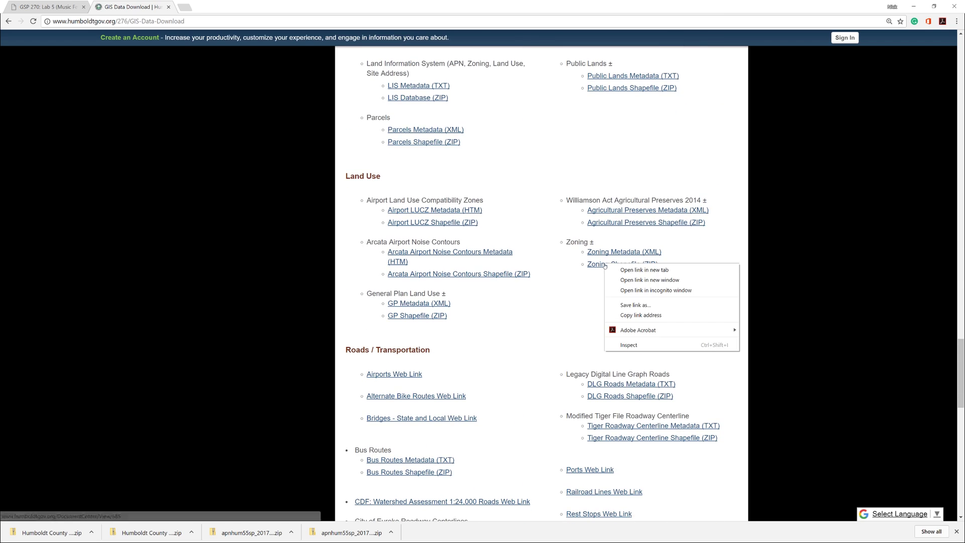
pyautogui.click(631, 304)
pyautogui.press('Return')
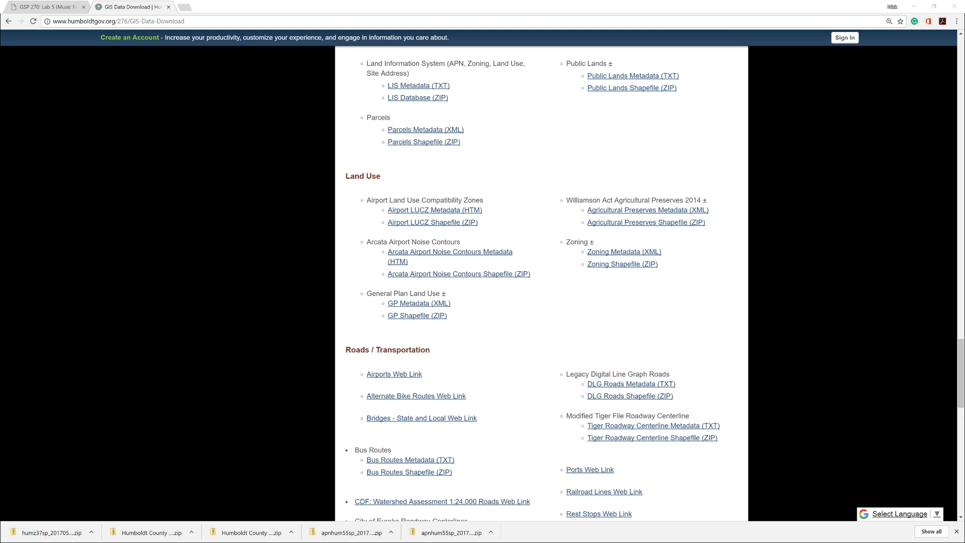
# Step: Extract the apnhum55sp, Roadway Centerline, Humboldt County and humz37sp ZIPs here in original with 7-Zip
pyautogui.hotkey('alt', 'Tab')
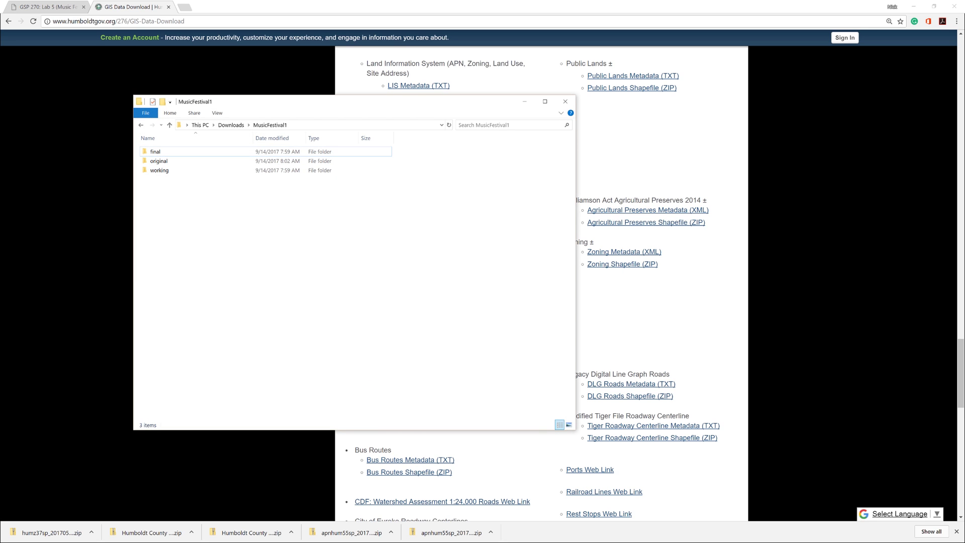
pyautogui.doubleClick(181, 161)
pyautogui.click(207, 153)
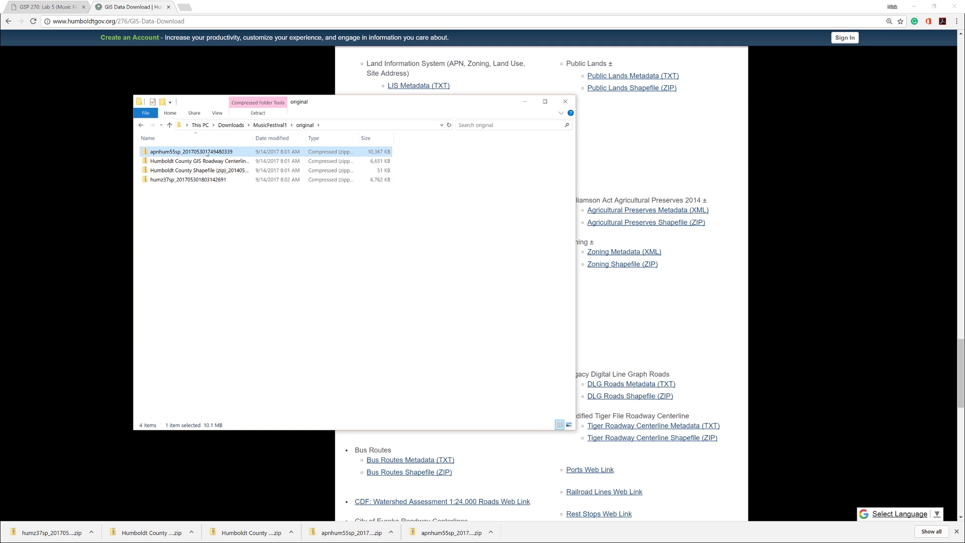
pyautogui.rightClick(208, 152)
pyautogui.moveTo(231, 202)
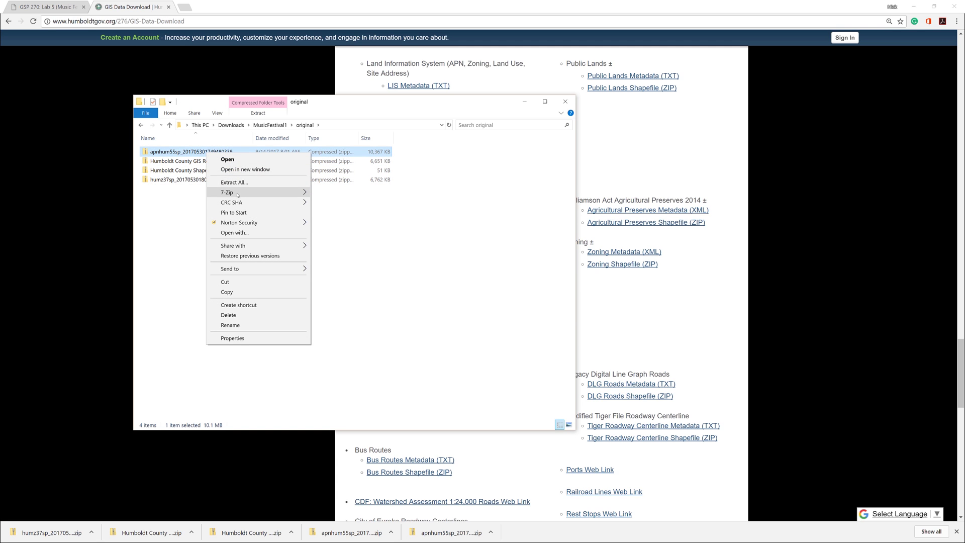
pyautogui.click(330, 224)
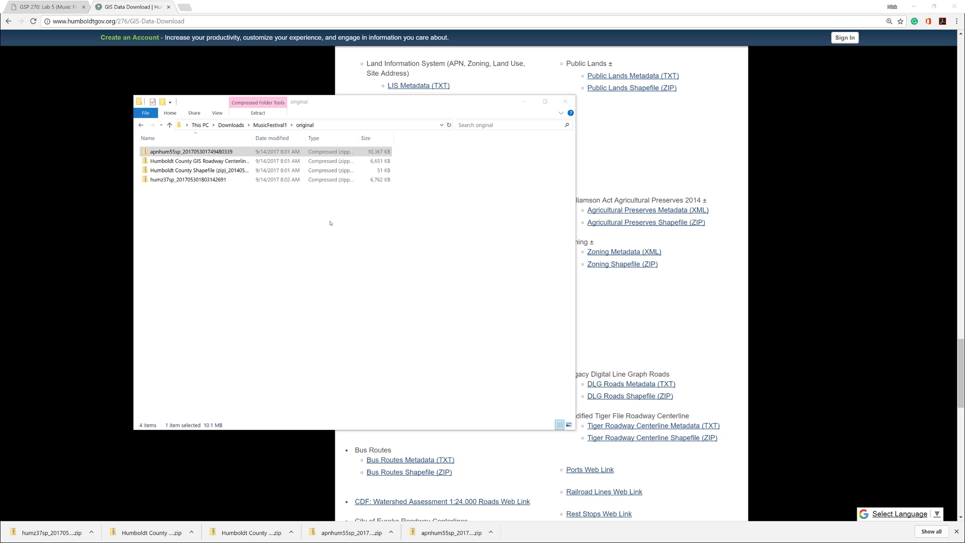
pyautogui.rightClick(214, 245)
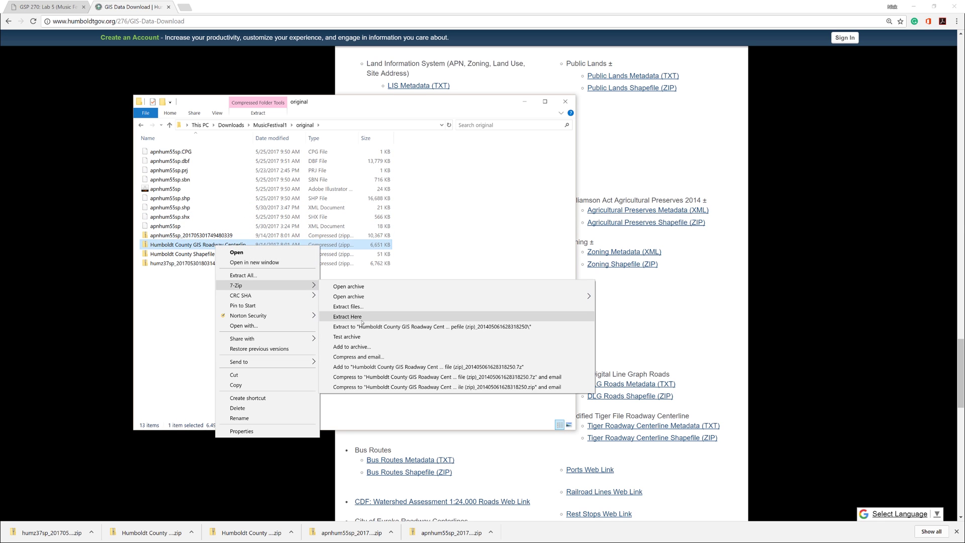
pyautogui.click(336, 316)
pyautogui.rightClick(249, 255)
pyautogui.click(362, 326)
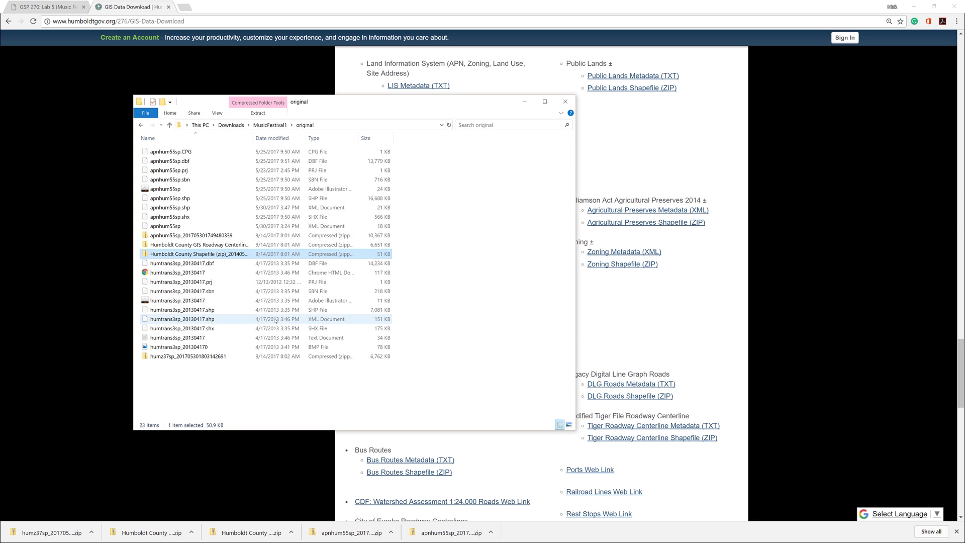
pyautogui.rightClick(224, 415)
pyautogui.click(486, 278)
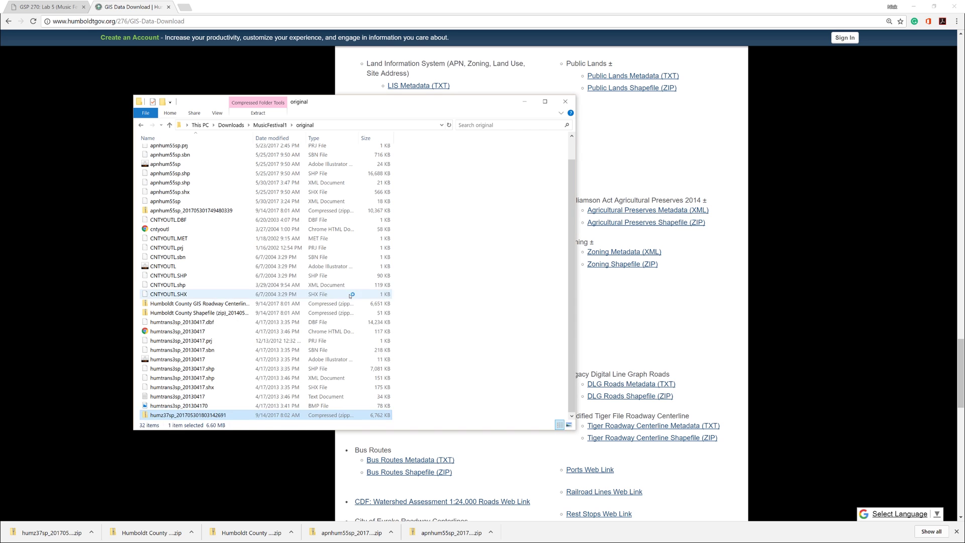
pyautogui.scroll(4, 301, 272)
# Step: Delete the downloaded ZIP archives from original and dismiss the browser download list
pyautogui.rightClick(203, 236)
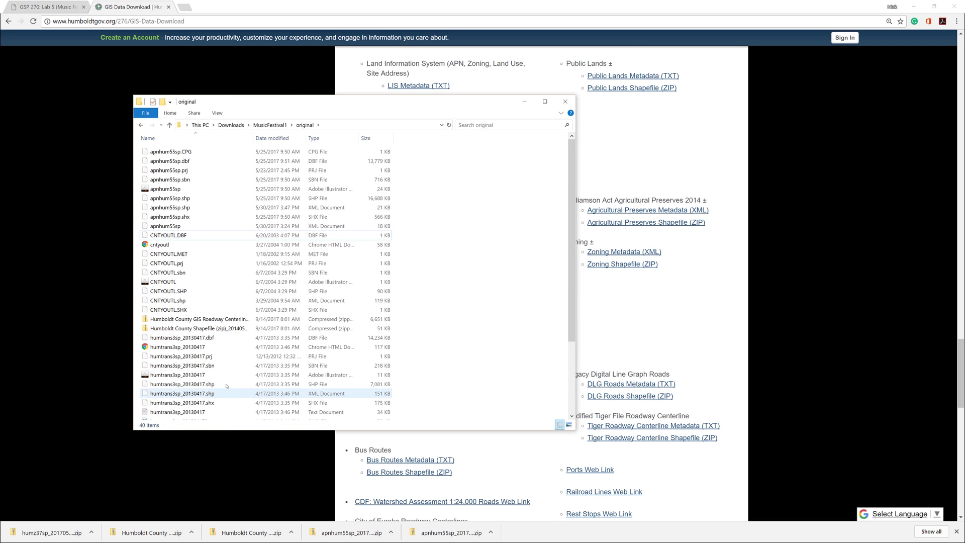
pyautogui.rightClick(216, 319)
pyautogui.click(243, 483)
pyautogui.click(222, 319)
pyautogui.rightClick(222, 319)
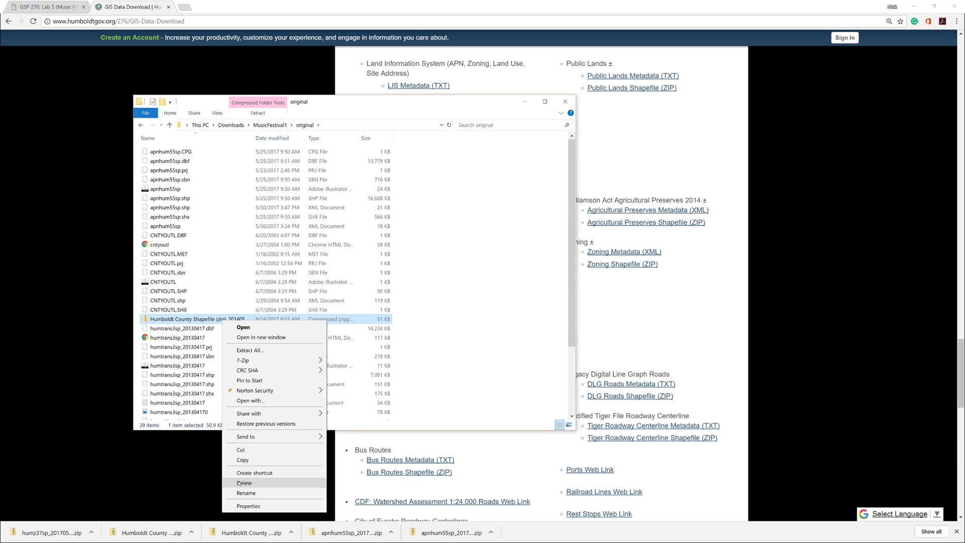
pyautogui.click(243, 483)
pyautogui.rightClick(205, 412)
pyautogui.click(227, 382)
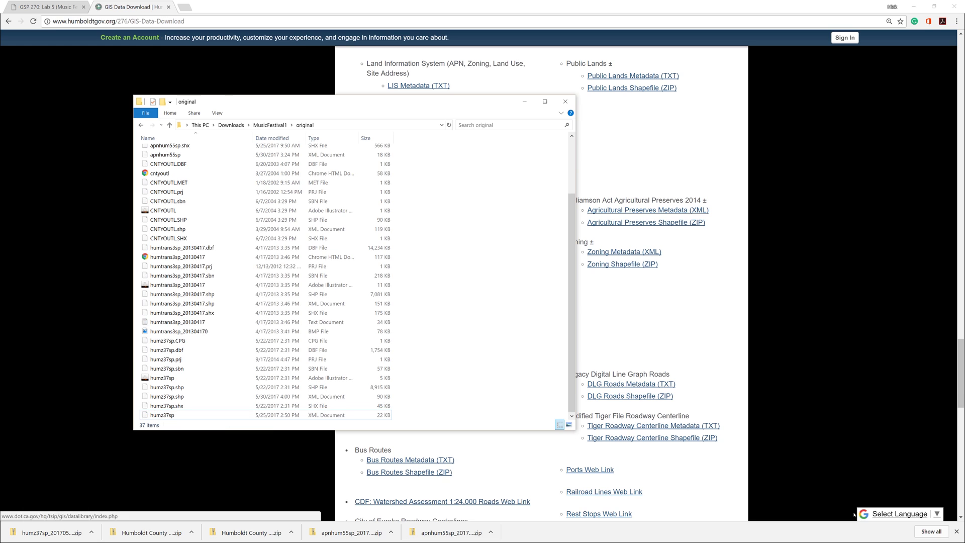
pyautogui.click(957, 532)
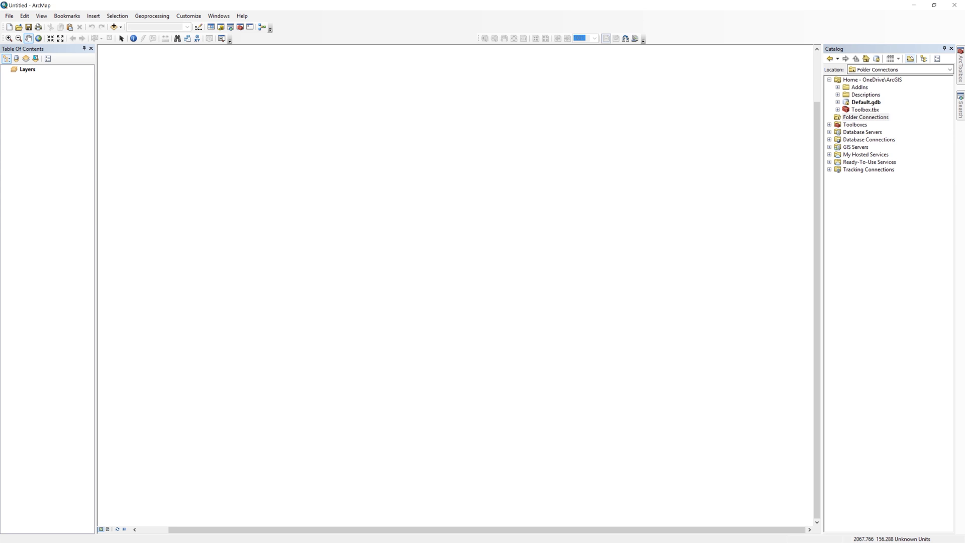
# Step: Connect the Downloads folder under the user's home folder to the ArcMap Catalog
pyautogui.click(911, 59)
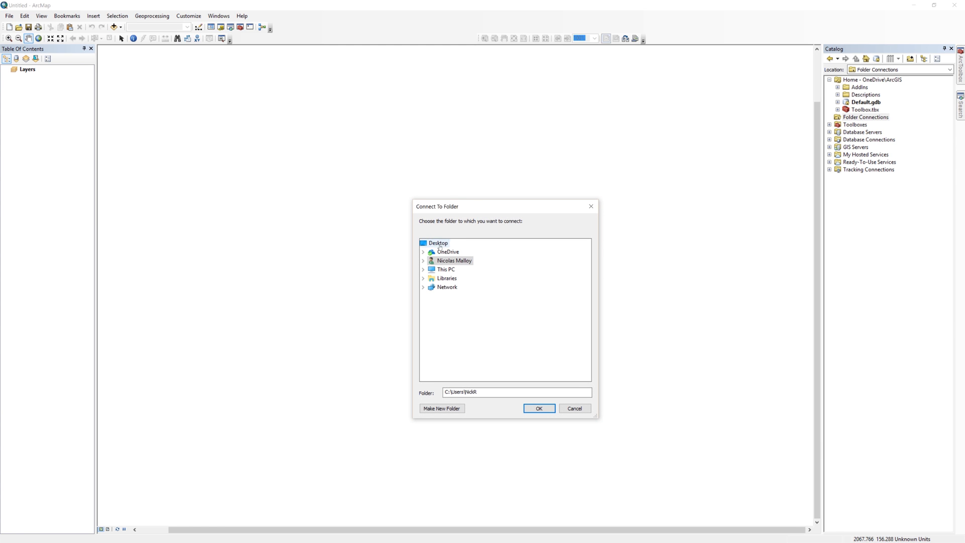
pyautogui.click(422, 261)
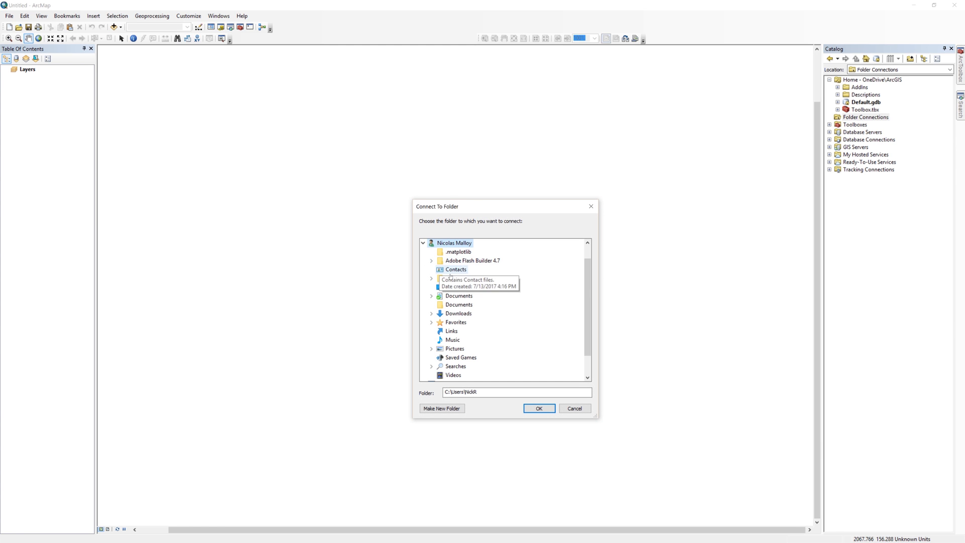
pyautogui.click(458, 313)
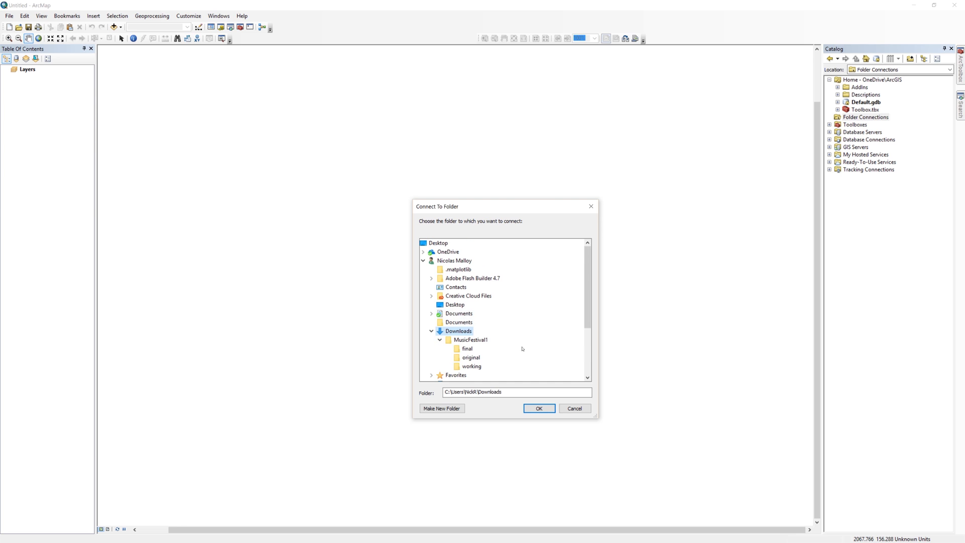
pyautogui.click(540, 408)
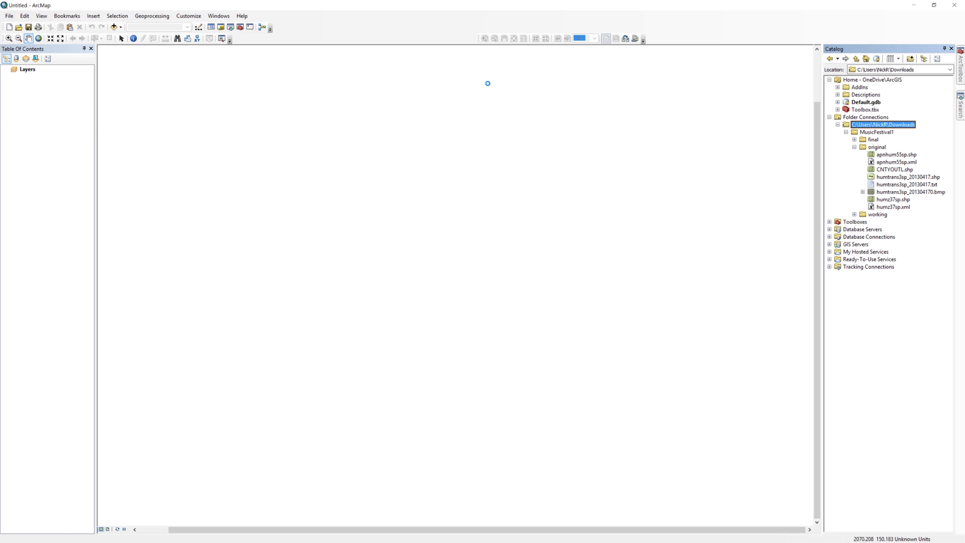
# Step: Drag CNTYOUTL, apnhum55sp, humtrans3sp_20130417 and humz37sp from the catalog onto the map as layers
pyautogui.click(878, 169)
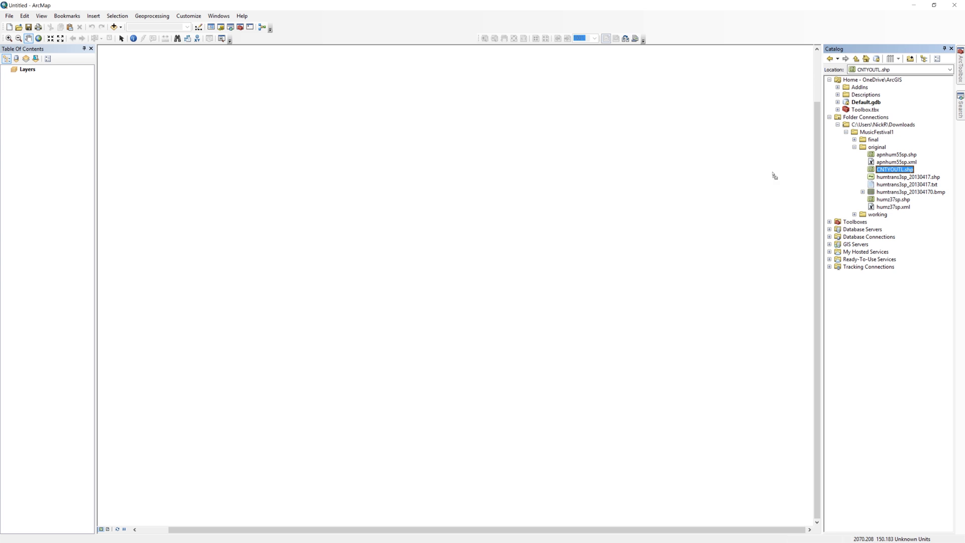
pyautogui.click(896, 154)
pyautogui.moveTo(896, 156); pyautogui.dragTo(450, 91)
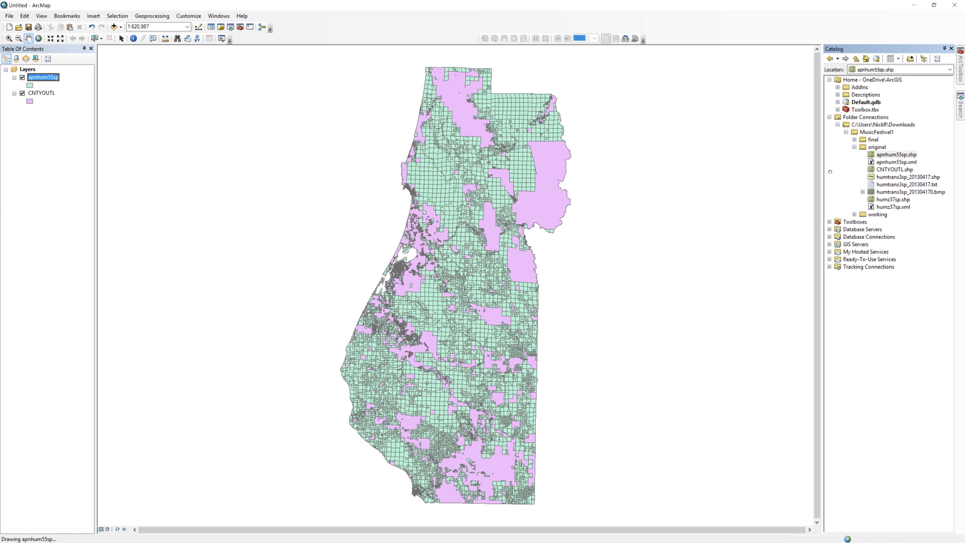
pyautogui.moveTo(898, 176)
pyautogui.mouseDown()
pyautogui.moveTo(758, 157)
pyautogui.moveTo(769, 158)
pyautogui.mouseUp()
pyautogui.click(894, 199)
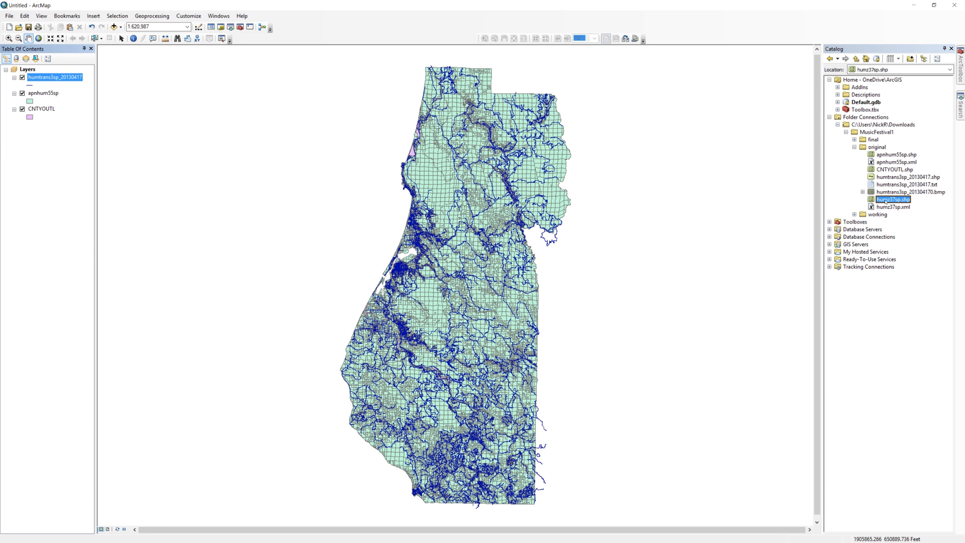
pyautogui.moveTo(894, 199); pyautogui.dragTo(424, 96)
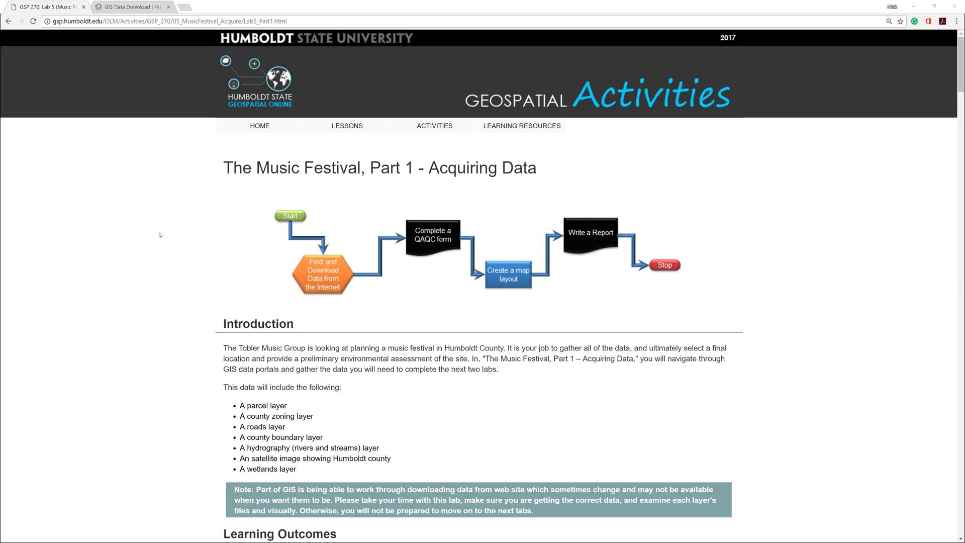
pyautogui.scroll(-2, 172, 299)
pyautogui.scroll(-1, 166, 250)
pyautogui.scroll(-2, 165, 227)
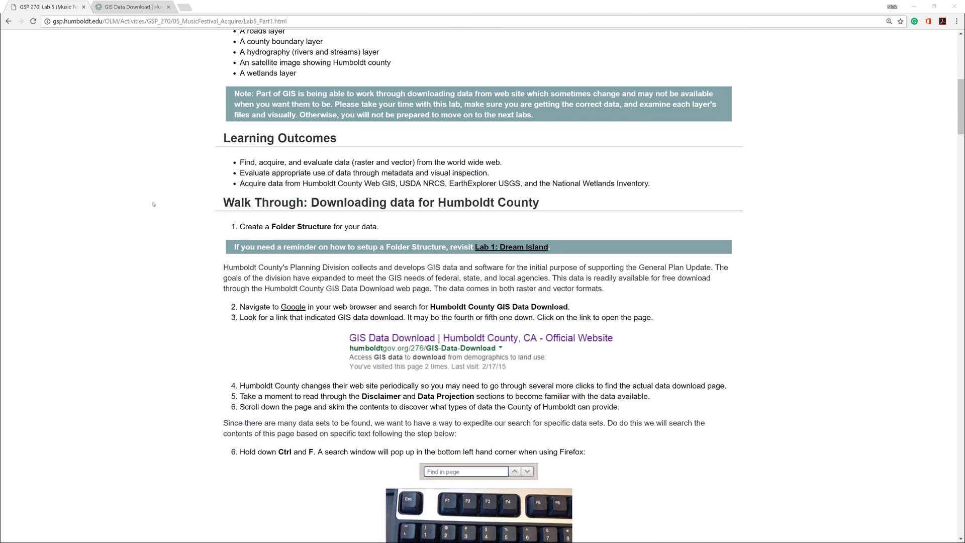
pyautogui.scroll(-2, 166, 209)
pyautogui.scroll(-3, 150, 200)
pyautogui.scroll(-1, 150, 200)
pyautogui.scroll(-2, 151, 199)
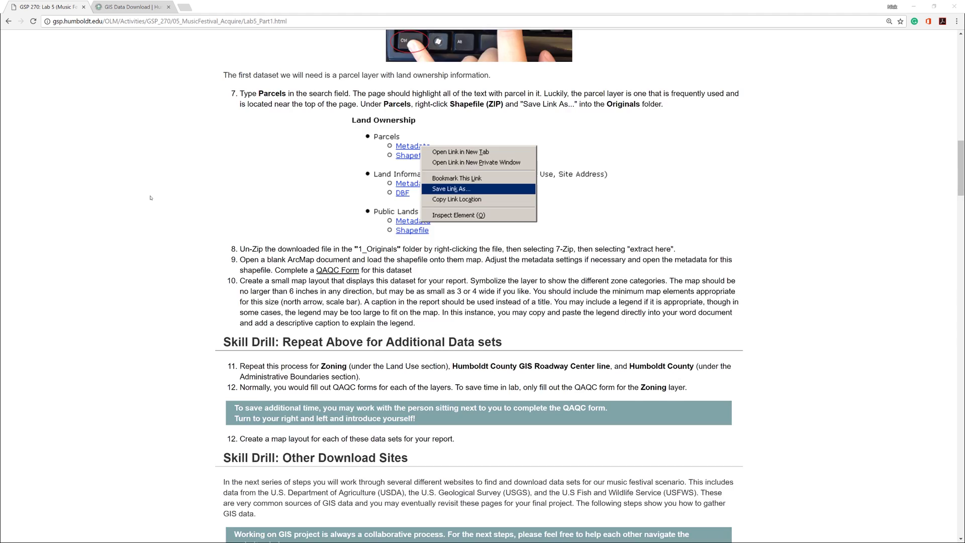
pyautogui.scroll(-1, 241, 198)
# Step: Save the QAQC Form PDF from the lab page link into the original folder
pyautogui.rightClick(330, 184)
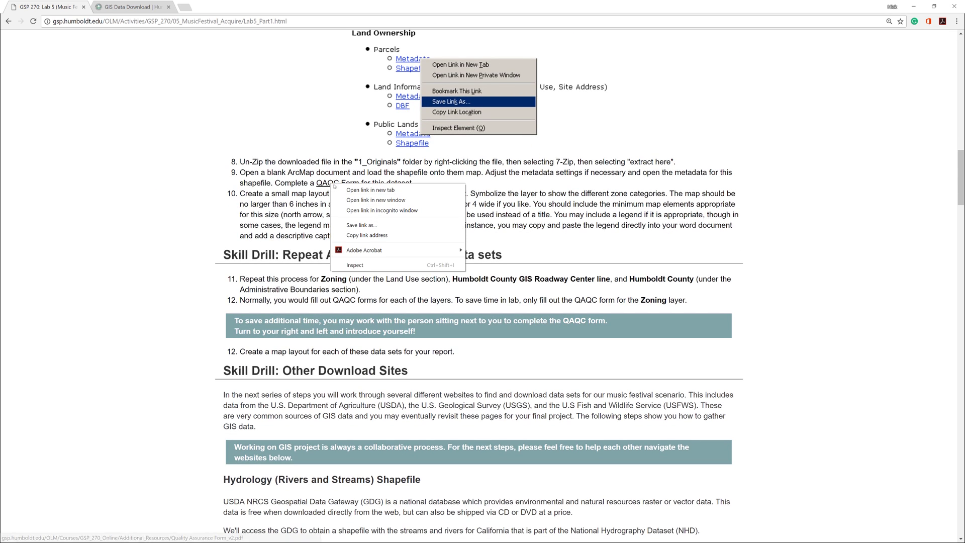
pyautogui.click(372, 226)
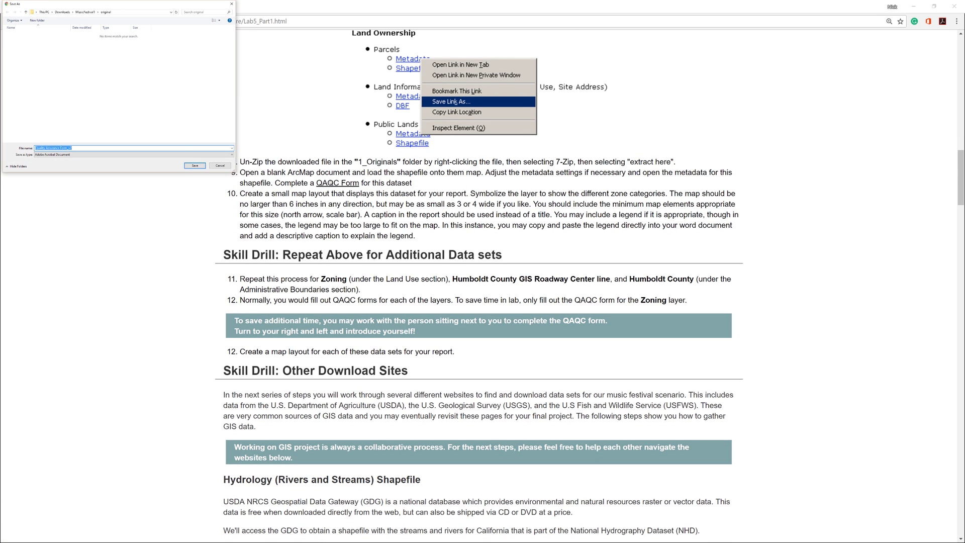
pyautogui.click(195, 164)
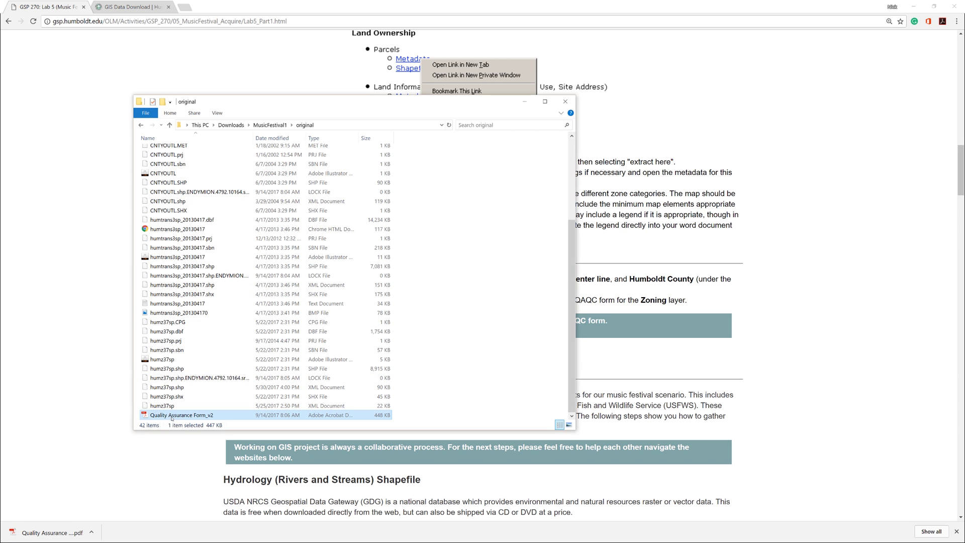
# Step: Open the downloaded Quality Assurance Form_v2.pdf in Adobe Acrobat
pyautogui.press('Return')
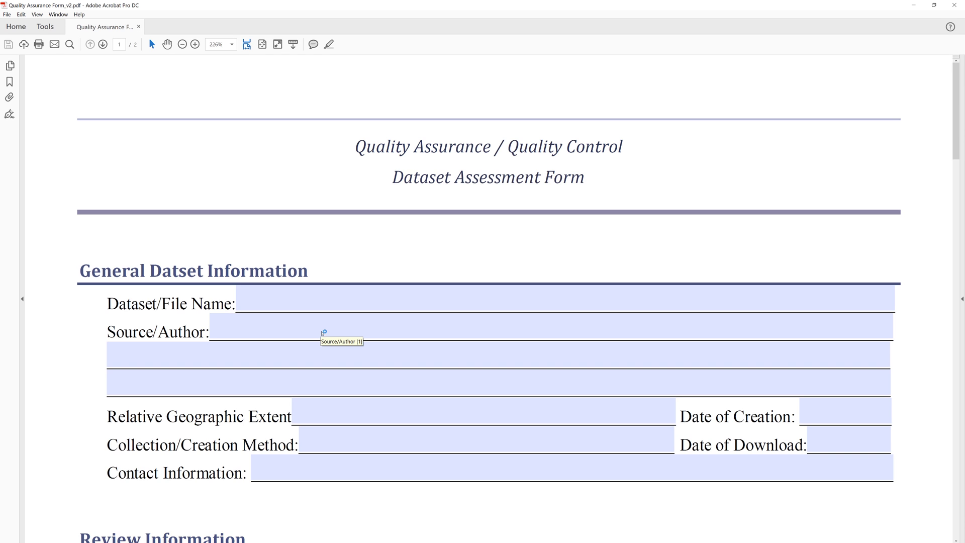